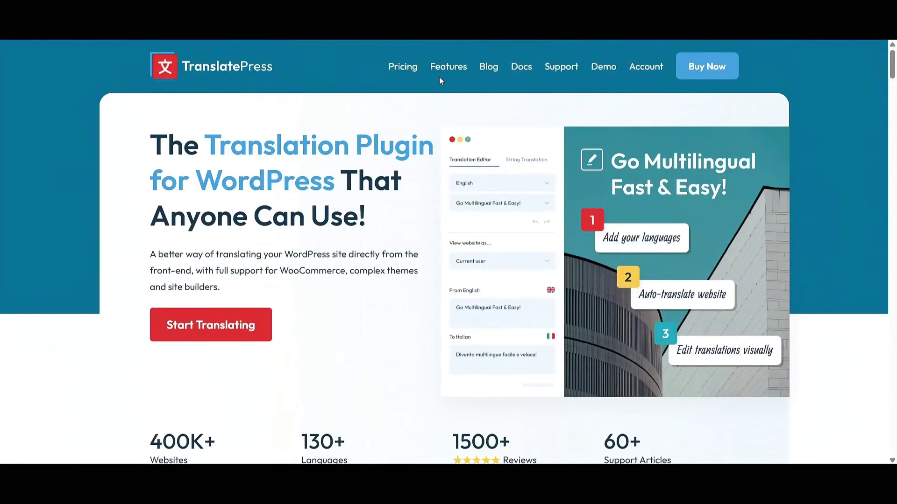
Open the TranslatePress pricing page and review the Personal, Business and Developer plans
click(409, 67)
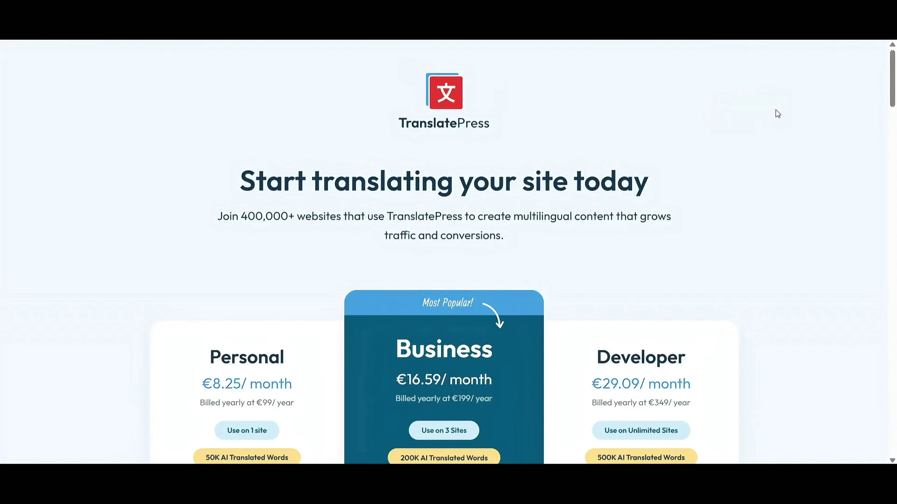
scroll(776, 114, down, 2)
scroll(777, 113, down, 4)
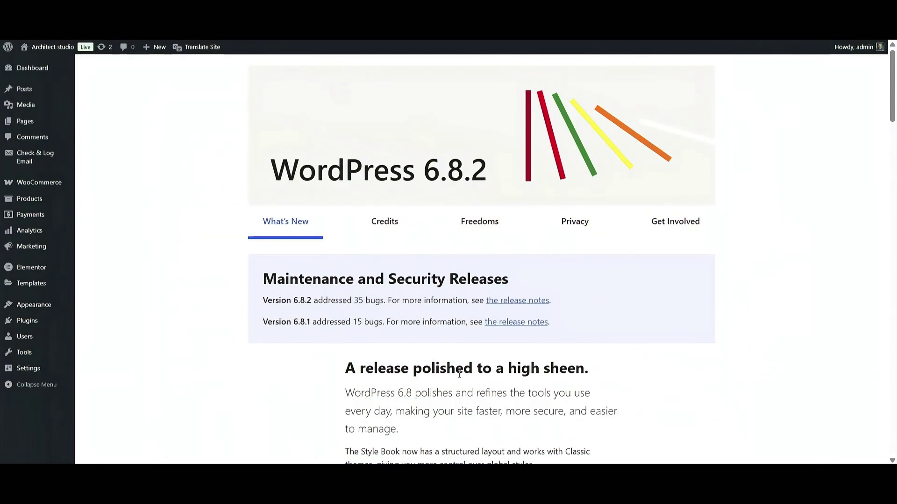
Add Spanish (Spain) as a website language in the TranslatePress settings and save the changes
mouse_move(42, 371)
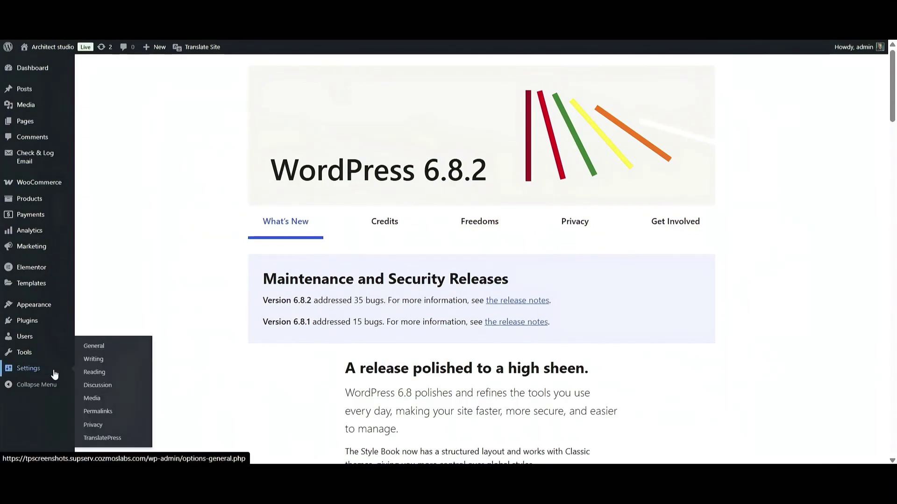
click(111, 439)
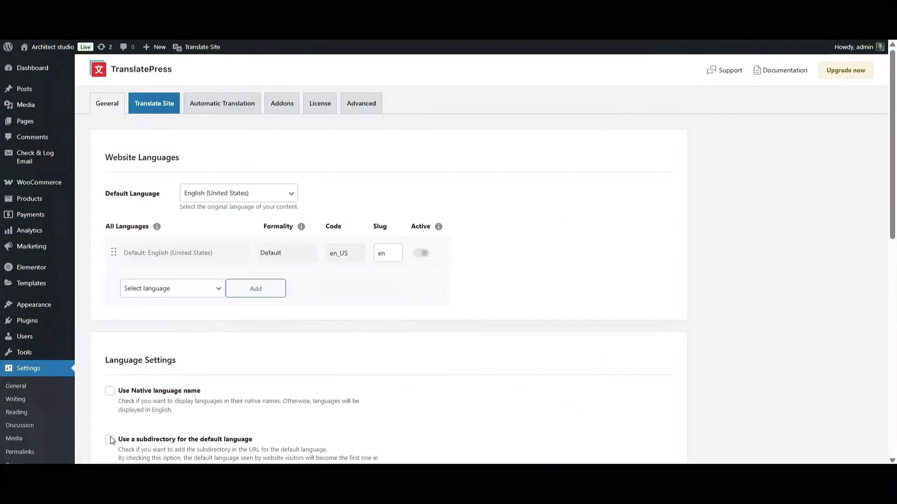
click(193, 290)
text(spanish)
scroll(205, 372, down, 3)
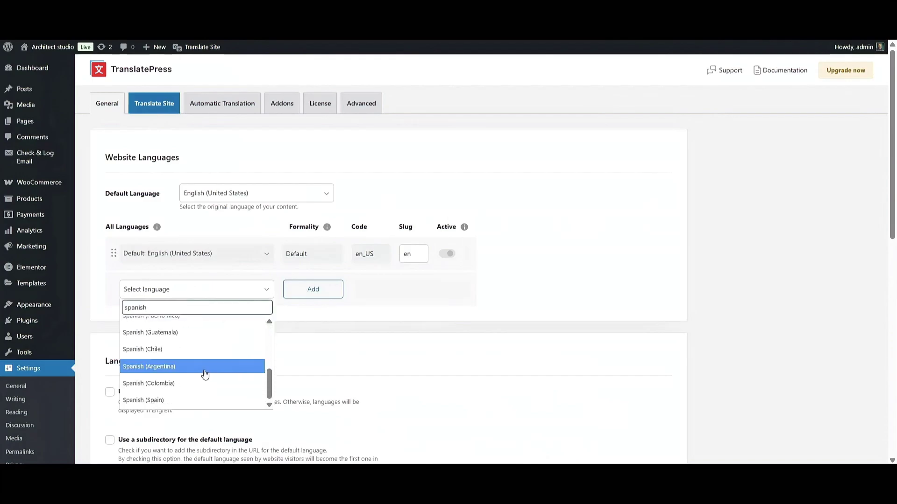
click(150, 401)
click(313, 289)
scroll(400, 325, down, 15)
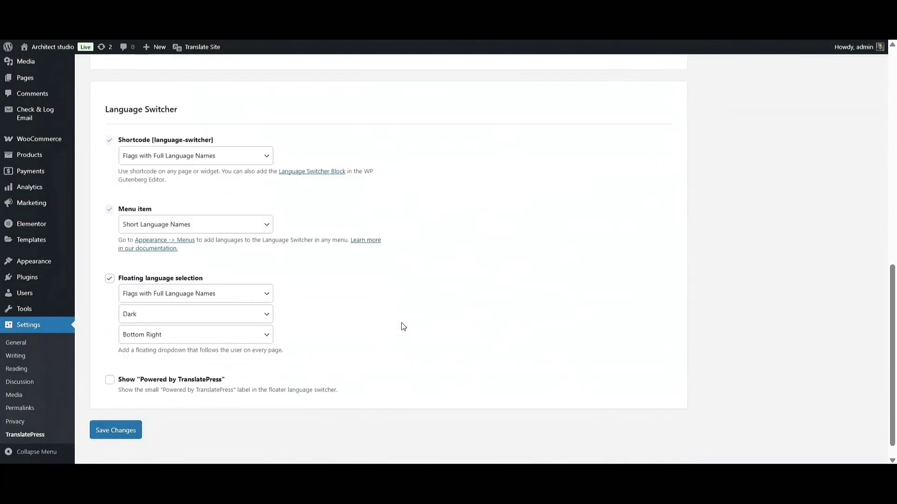
click(120, 413)
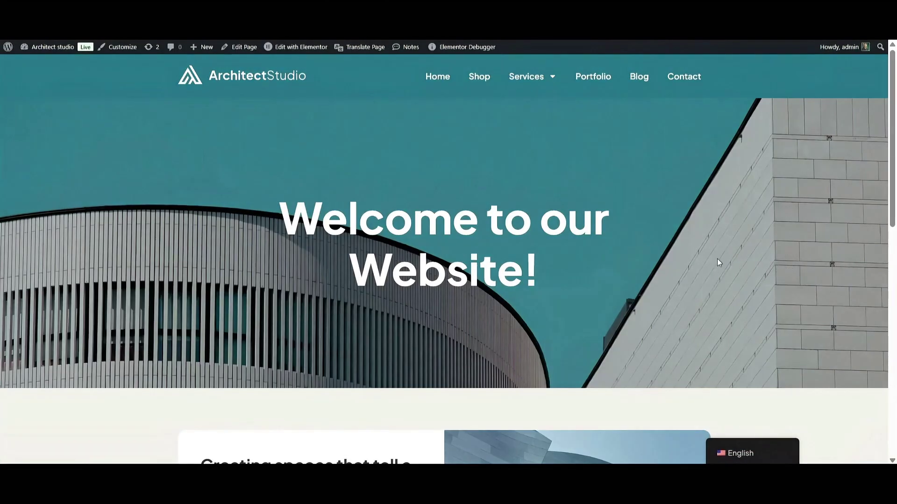
Open the homepage in the translation editor and save "Contacto" as the Spanish translation of the Contact menu item
click(356, 51)
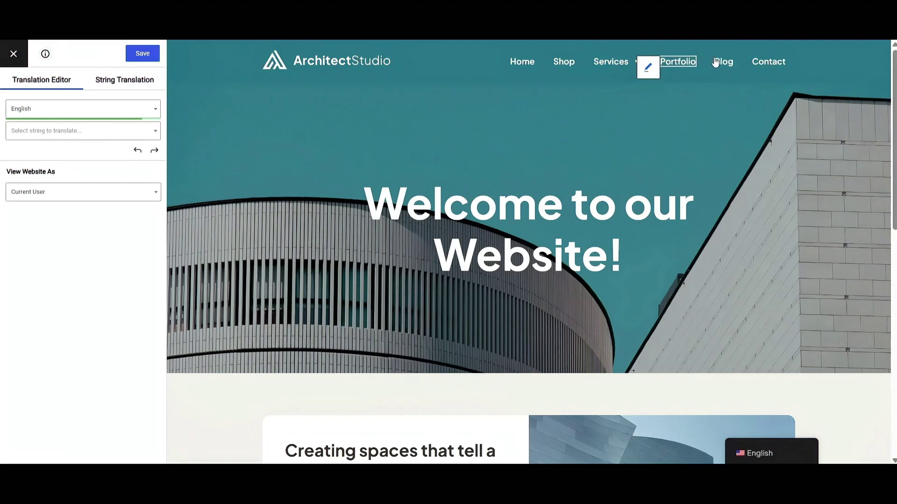
click(743, 71)
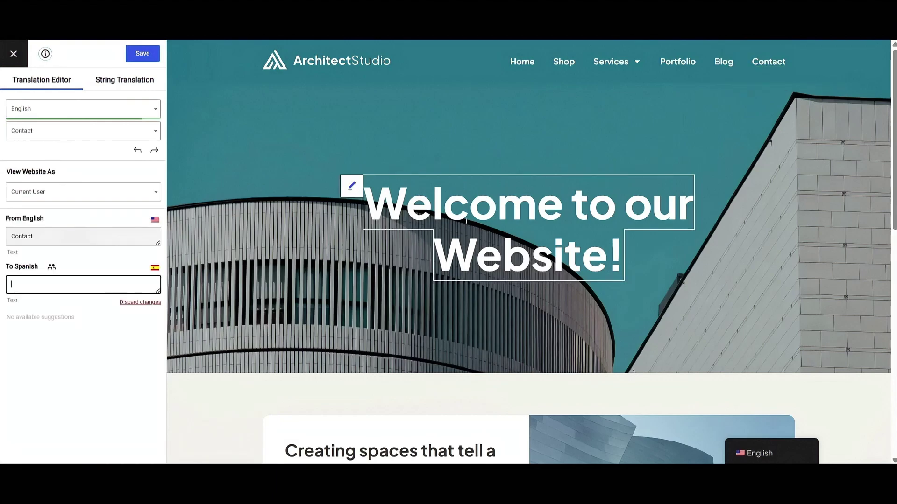
click(104, 284)
text(Contacto)
click(144, 58)
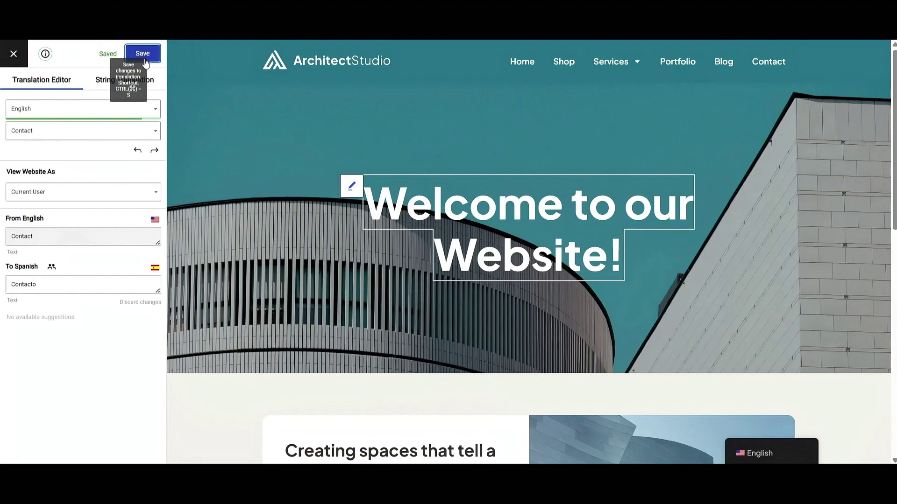
Translate the Custom Home Design item under Services into Spanish as "Diseño de hogar personalizado" and save it
mouse_move(610, 65)
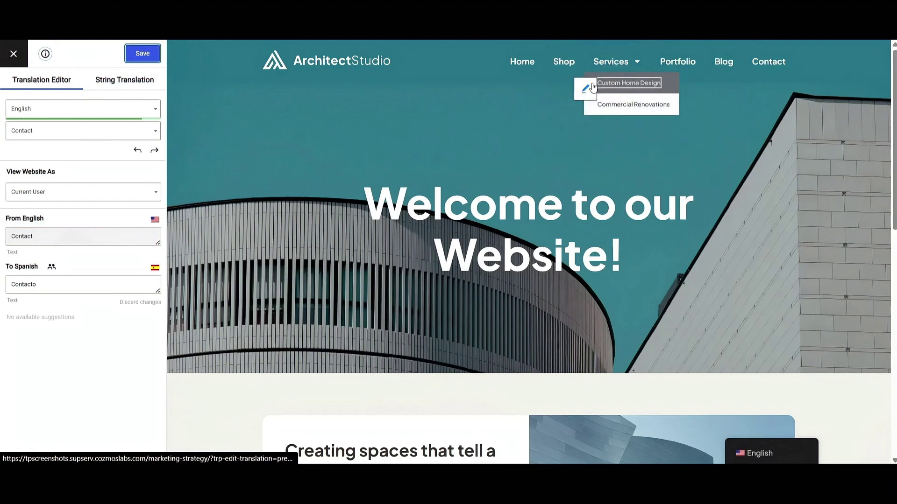
click(591, 89)
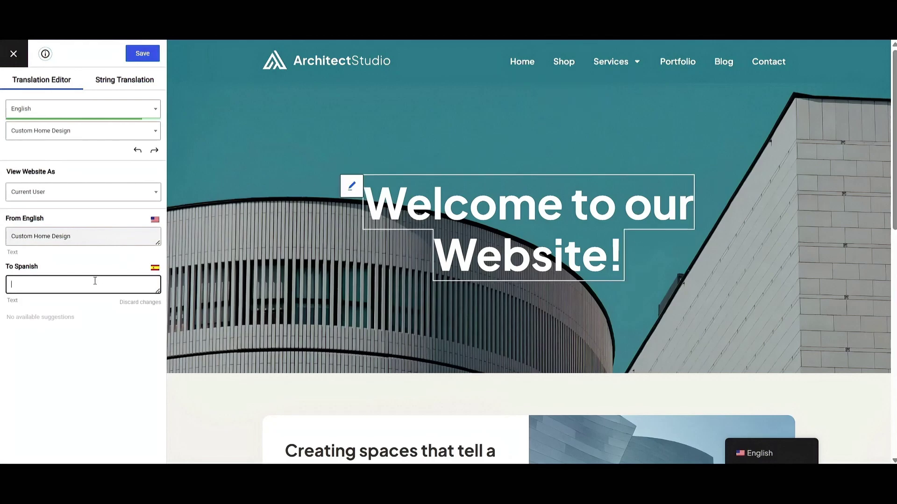
text(Diseño de hogar personalizado)
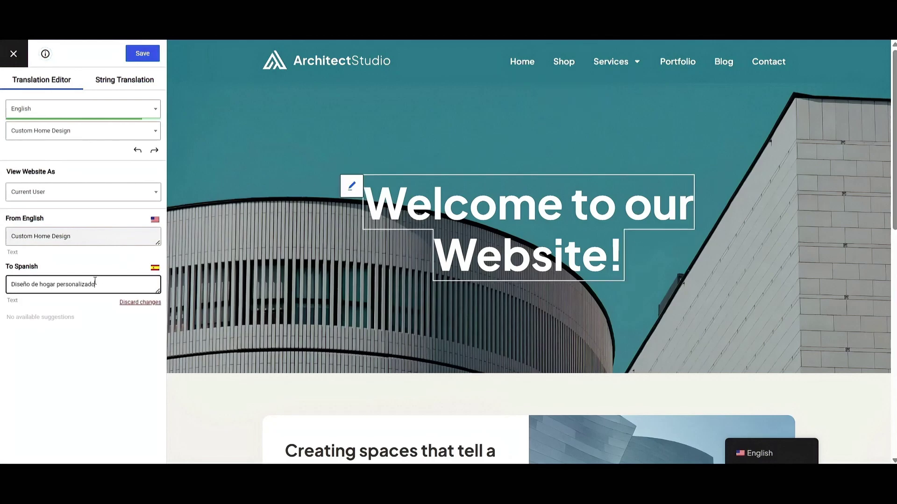
click(144, 56)
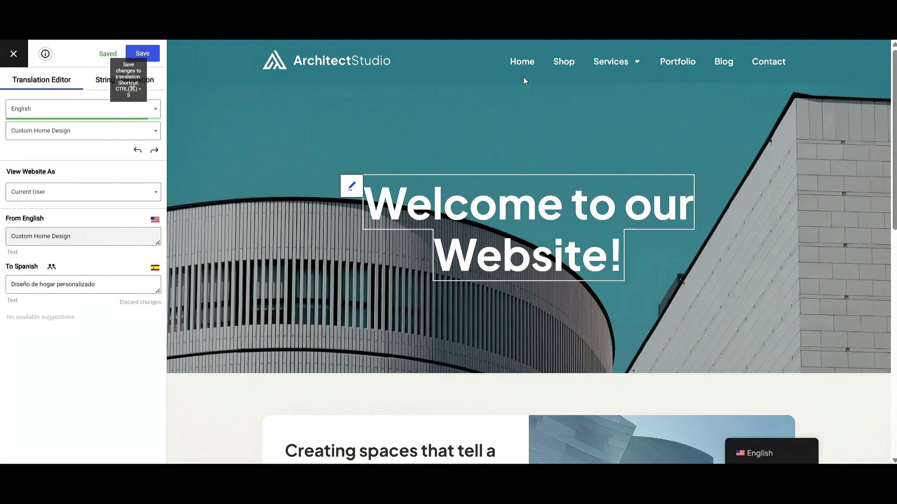
Translate the Home menu item into Spanish as "Inicio" and save it
click(497, 67)
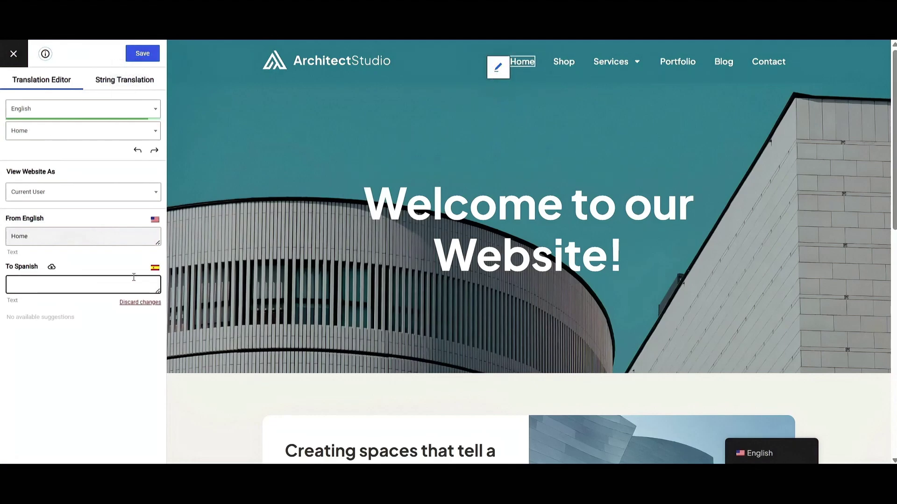
text(Inicio)
click(142, 56)
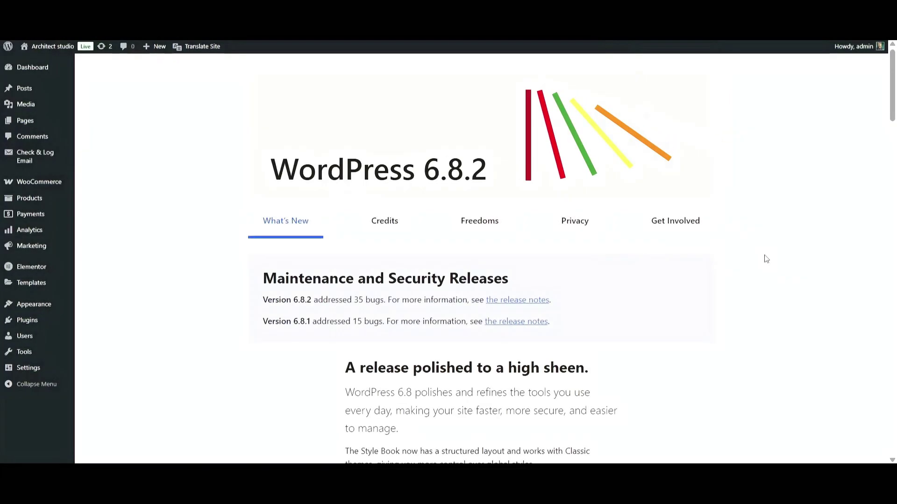
Enable automatic translation in the WordPress site's TranslatePress settings
mouse_move(35, 374)
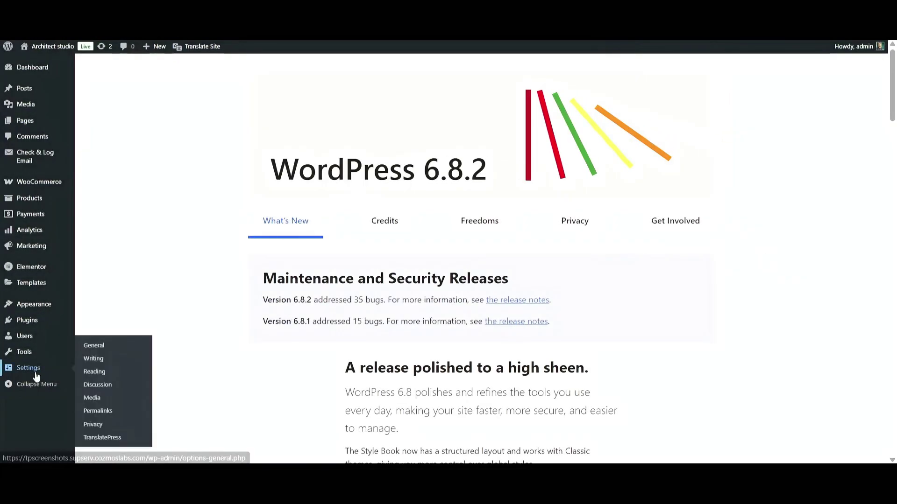
click(102, 438)
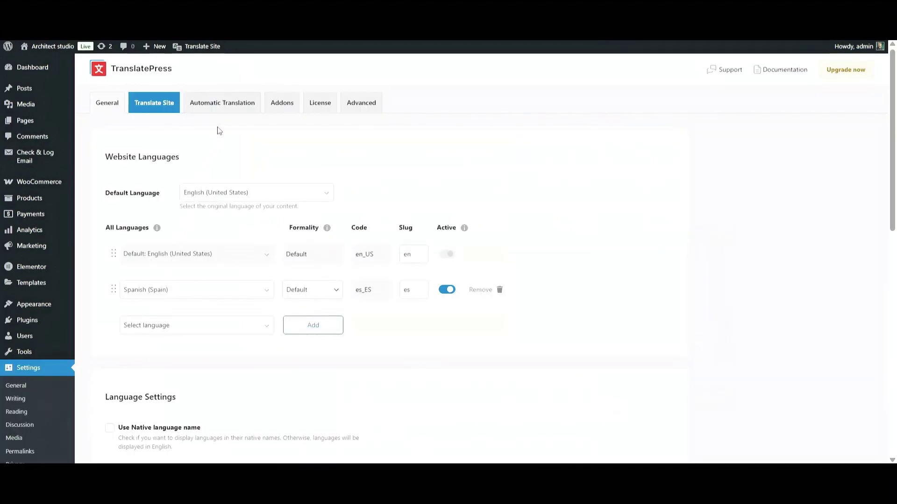
click(229, 106)
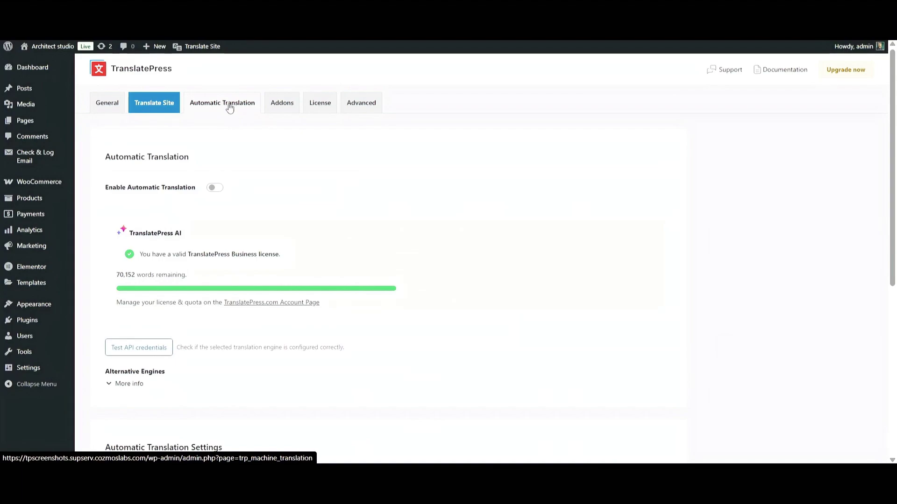
click(213, 188)
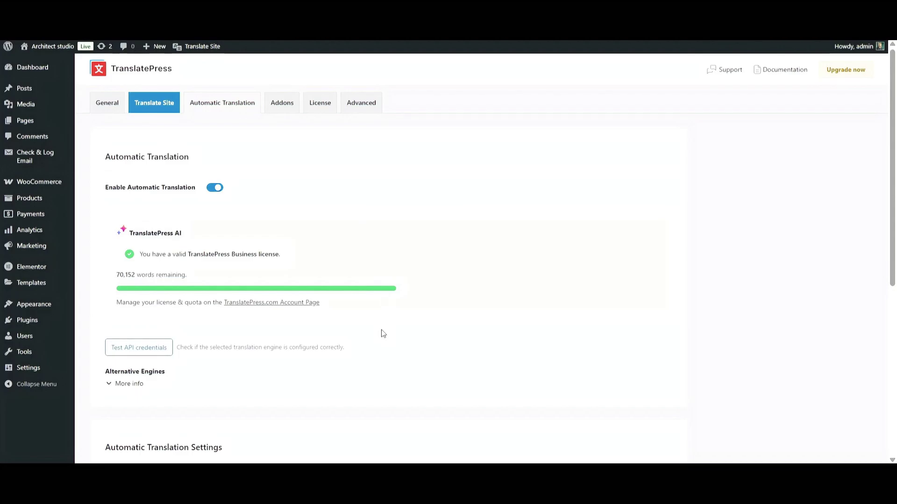
scroll(383, 333, down, 6)
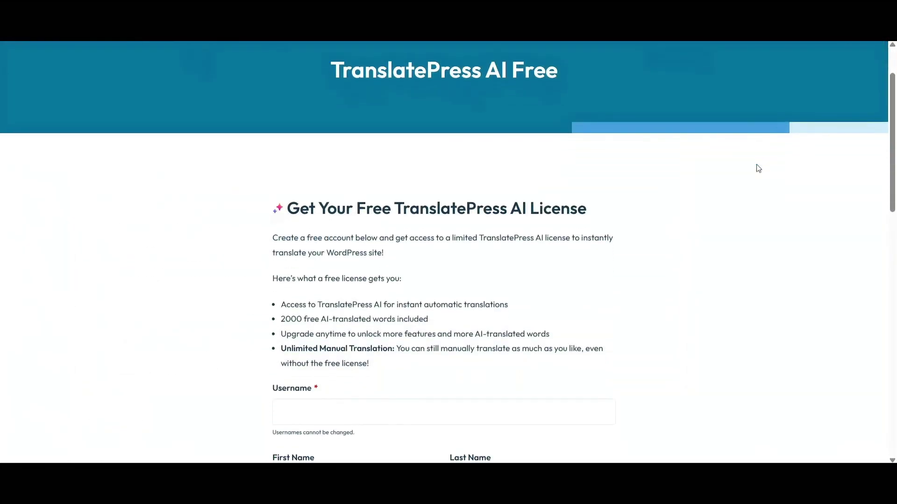
Review the free TranslatePress AI license page, including its benefits and the registration and login forms
scroll(757, 168, down, 10)
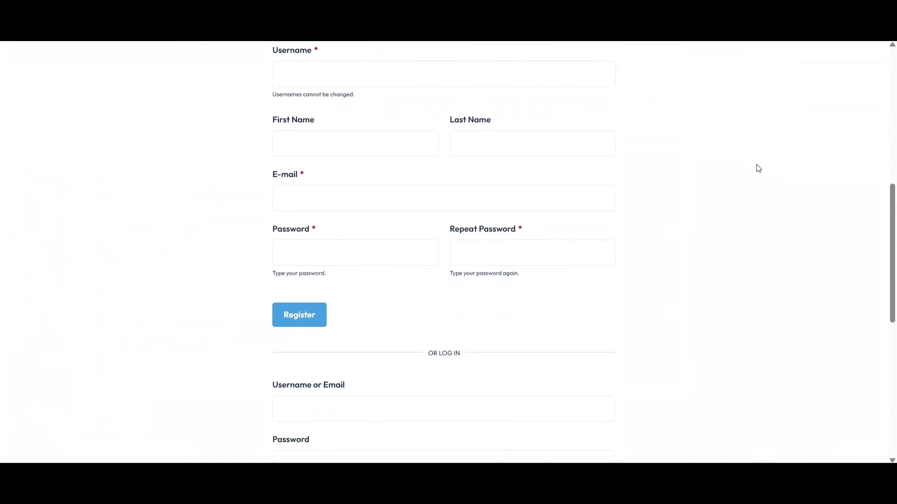
scroll(758, 169, down, 4)
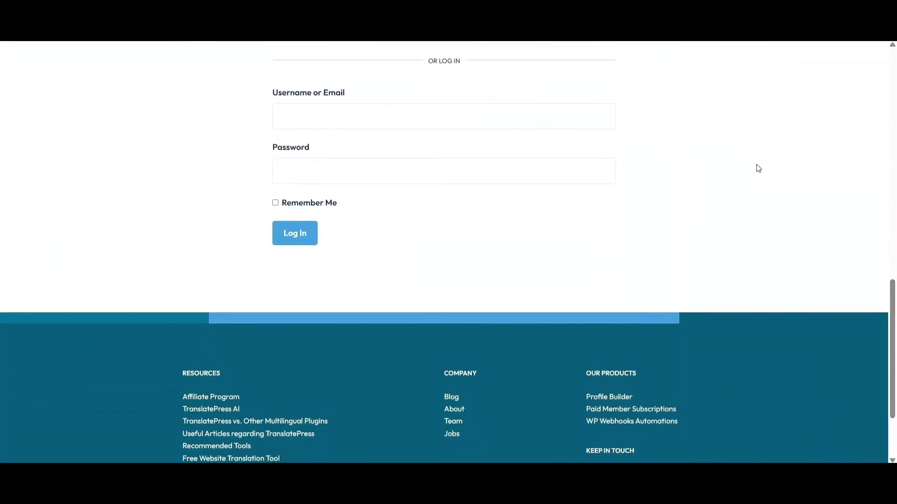
scroll(758, 168, up, 14)
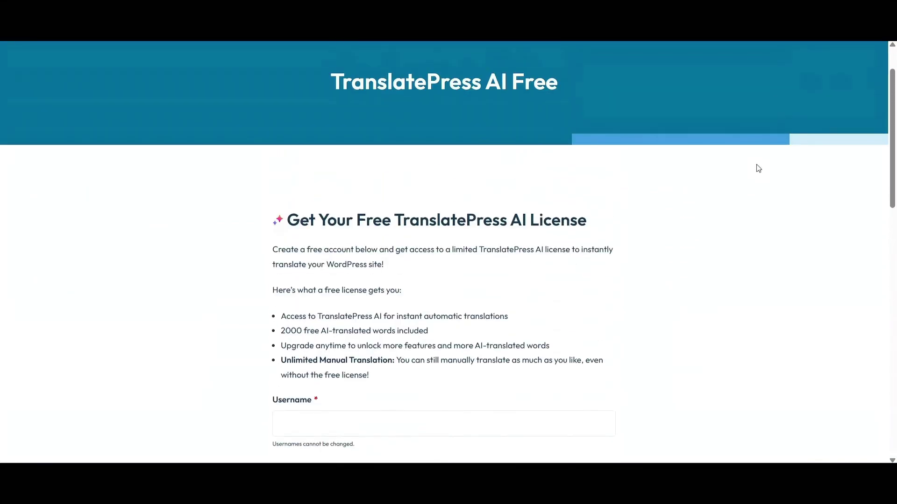
scroll(758, 169, up, 3)
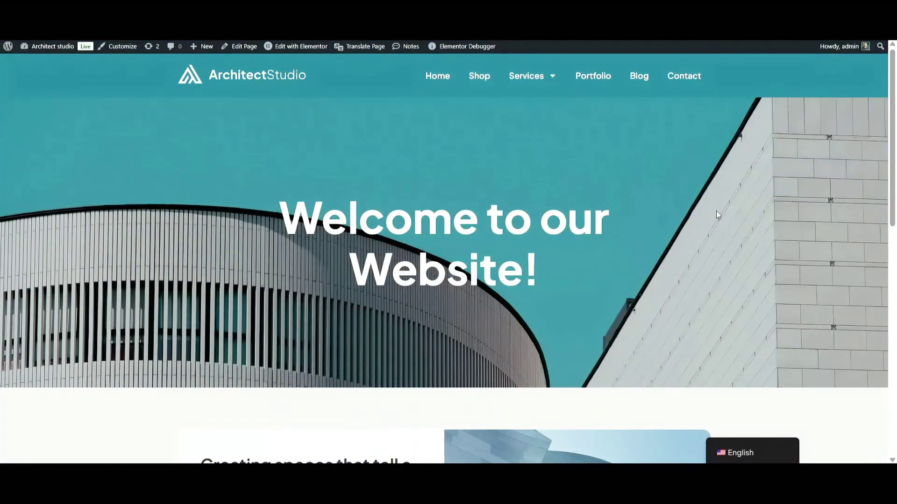
Switch the ArchitectStudio homepage to Spanish with the floating language switcher
mouse_move(726, 463)
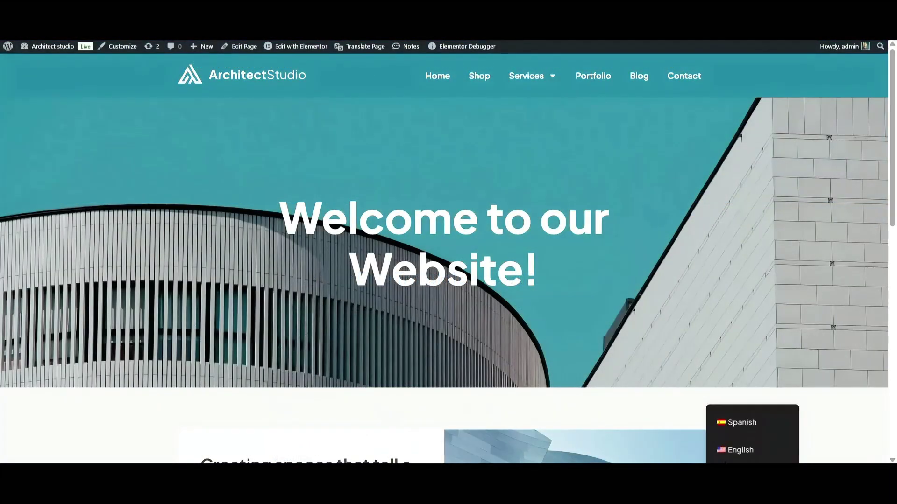
click(744, 426)
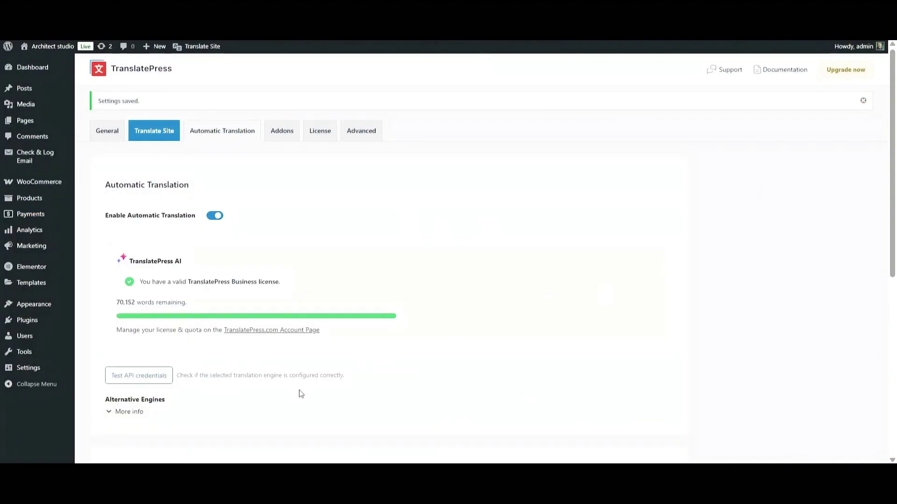
Show the alternative engines for automatic translation and choose Google Translate v2
click(115, 412)
scroll(140, 402, down, 1)
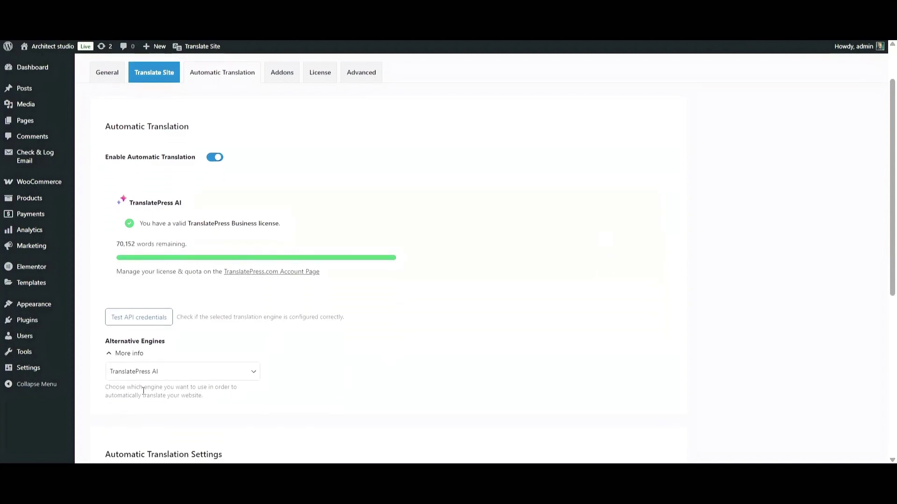
click(252, 372)
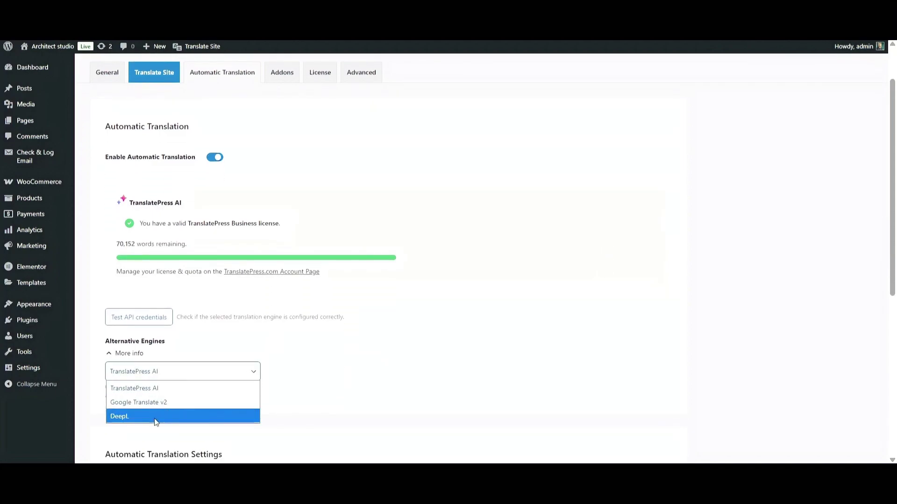
click(181, 404)
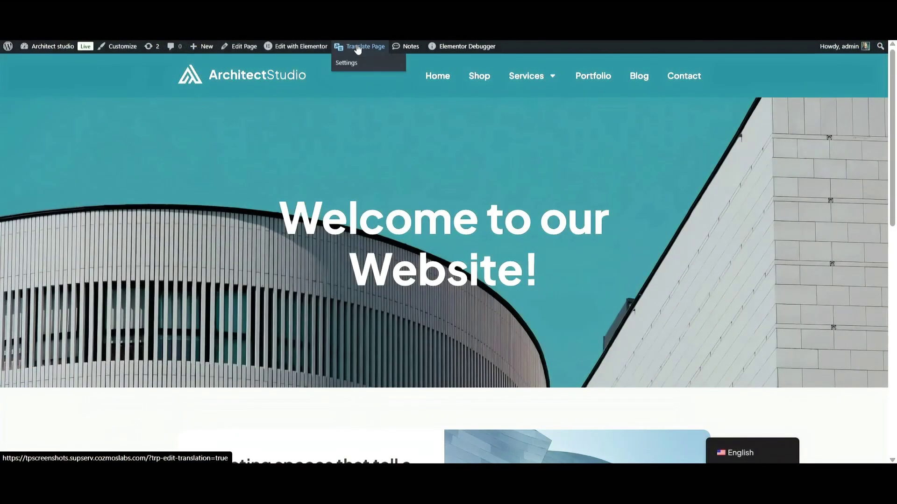
Open the homepage in the translation editor and replace the Shop menu item's Spanish translation with "Tienda"
click(358, 48)
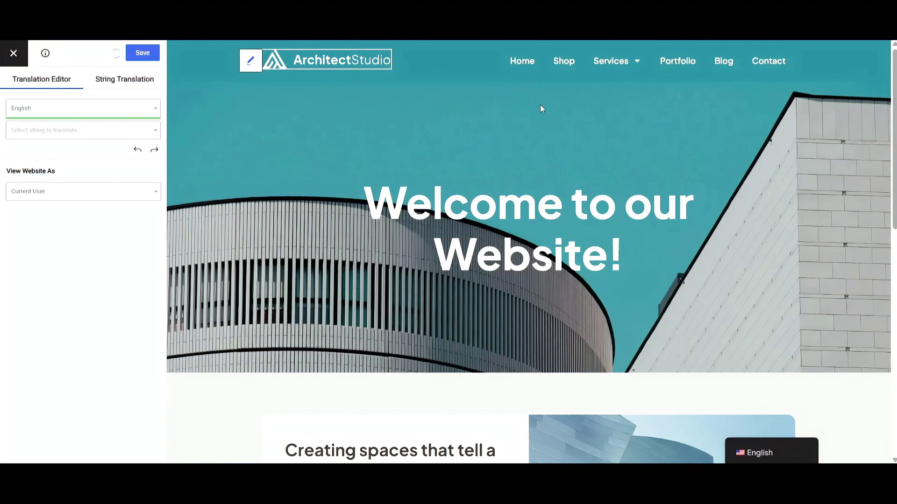
mouse_move(760, 64)
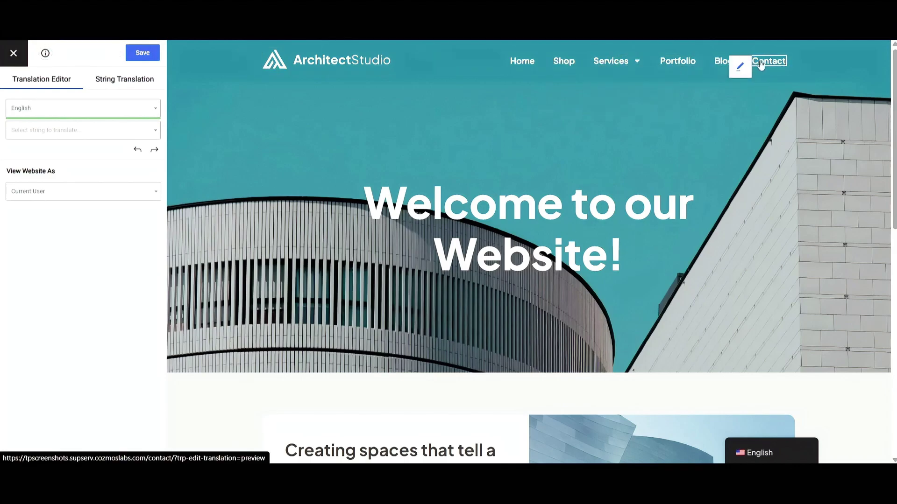
click(541, 71)
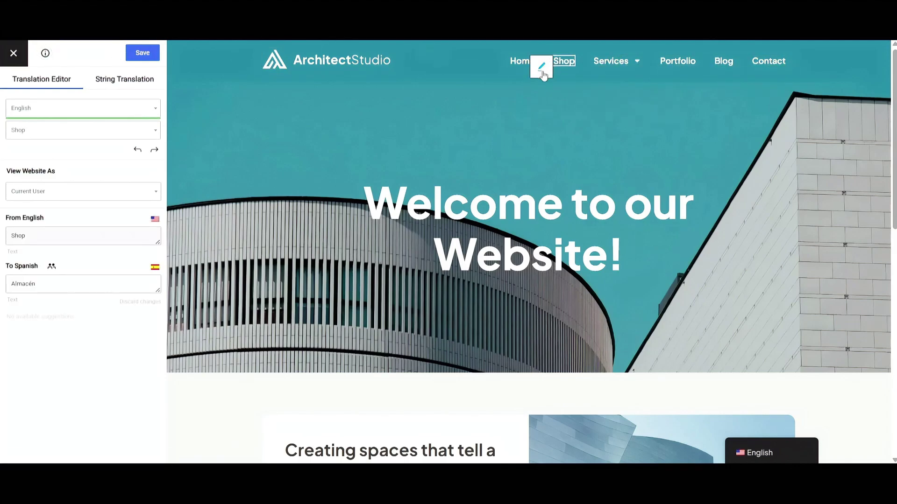
click(83, 285)
key(ctrl+a)
text(Tienda)
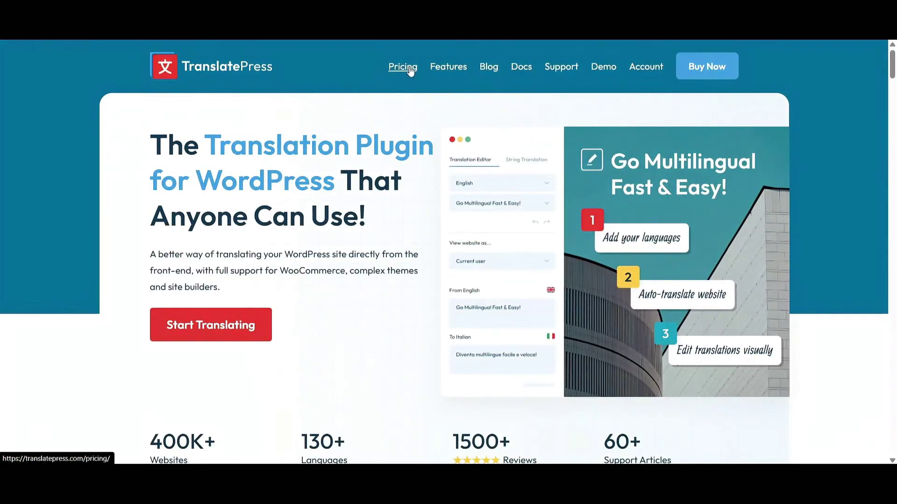
Open the pricing page on the TranslatePress website
click(409, 68)
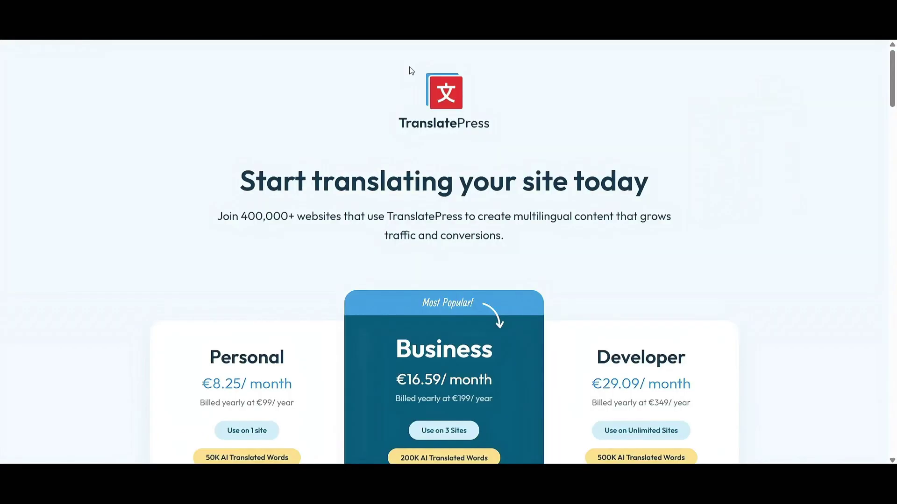
Review the Personal, Business and Developer plans on the TranslatePress pricing page
scroll(776, 114, down, 5)
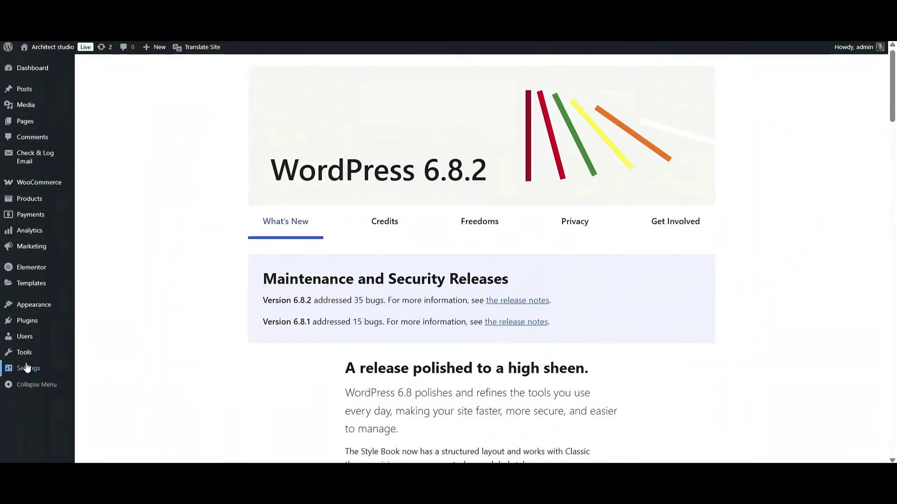
Open the TranslatePress add-ons in the WordPress settings and activate the Navigation Based on Language add-on
mouse_move(28, 368)
click(102, 439)
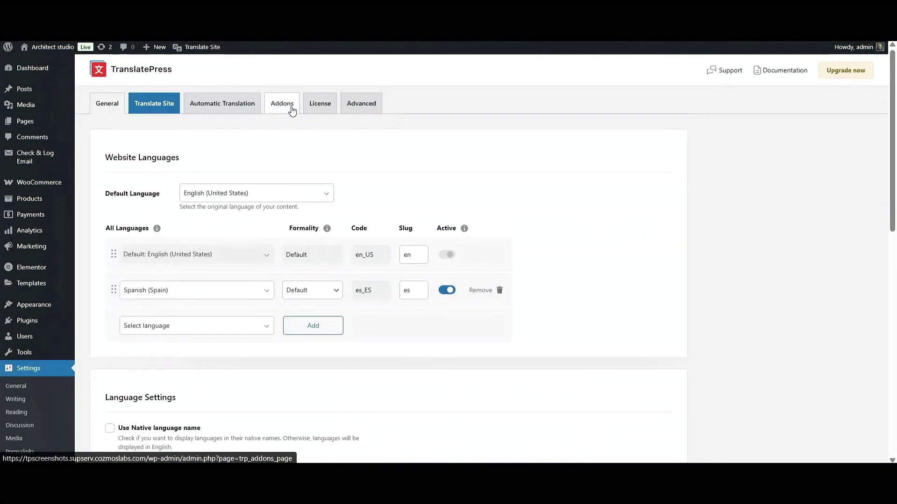
click(292, 111)
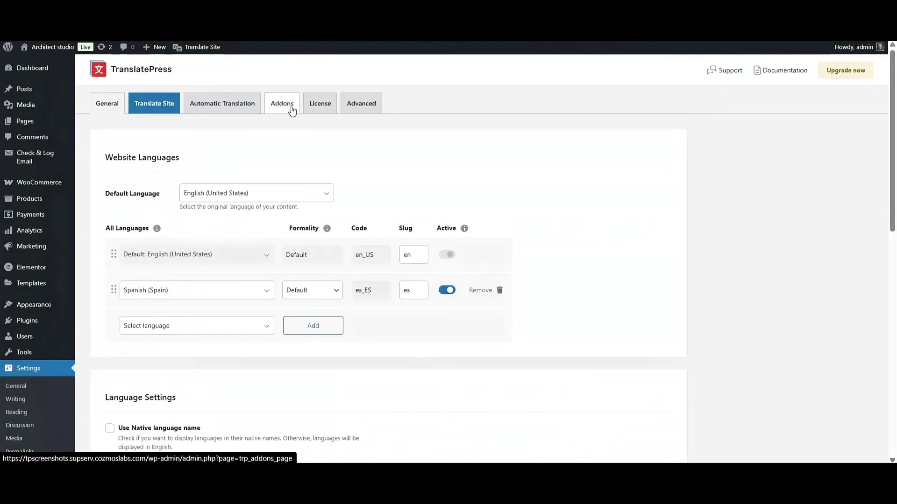
scroll(895, 191, down, 2)
drag(895, 191, 895, 256)
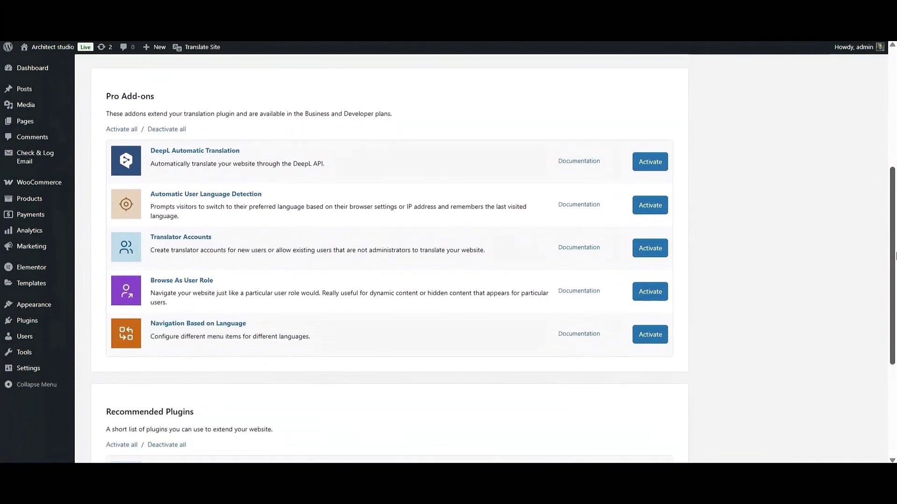
click(651, 339)
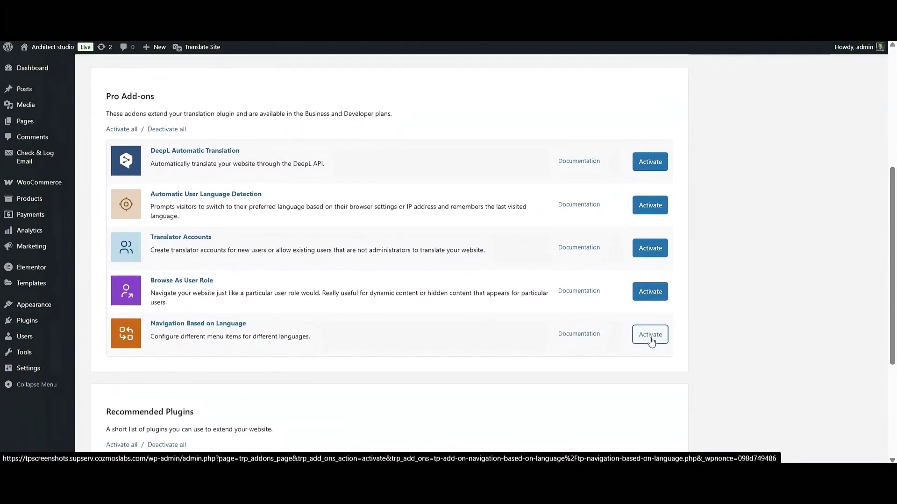
Open the main menu for editing and limit its Blog item to English (United States) instead of all languages
mouse_move(35, 304)
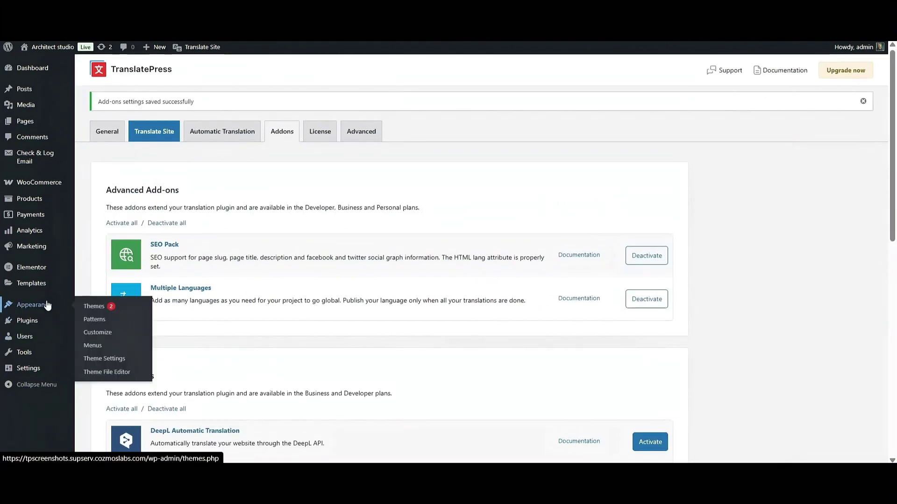
click(101, 347)
scroll(841, 294, down, 2)
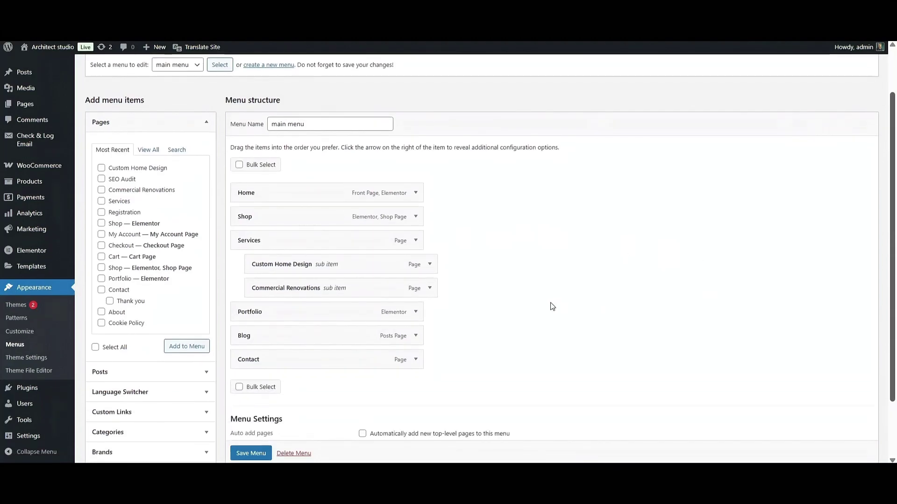
click(415, 336)
scroll(416, 337, down, 2)
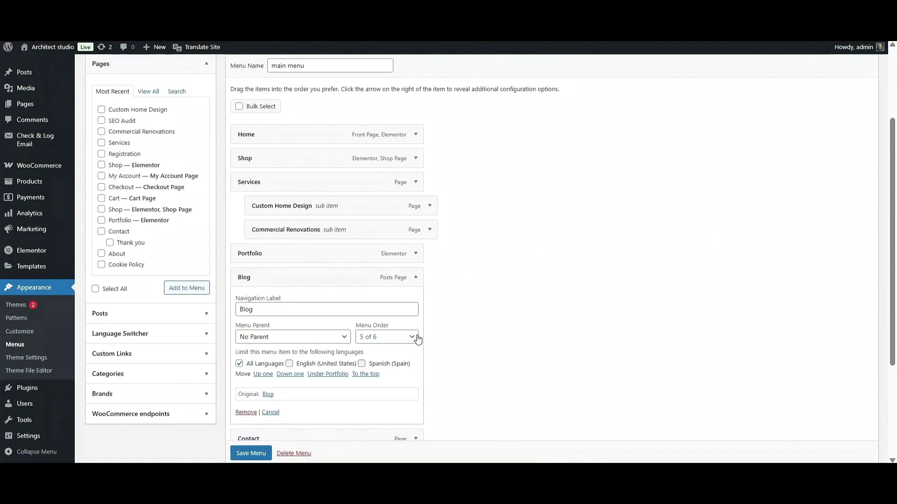
click(289, 364)
click(240, 365)
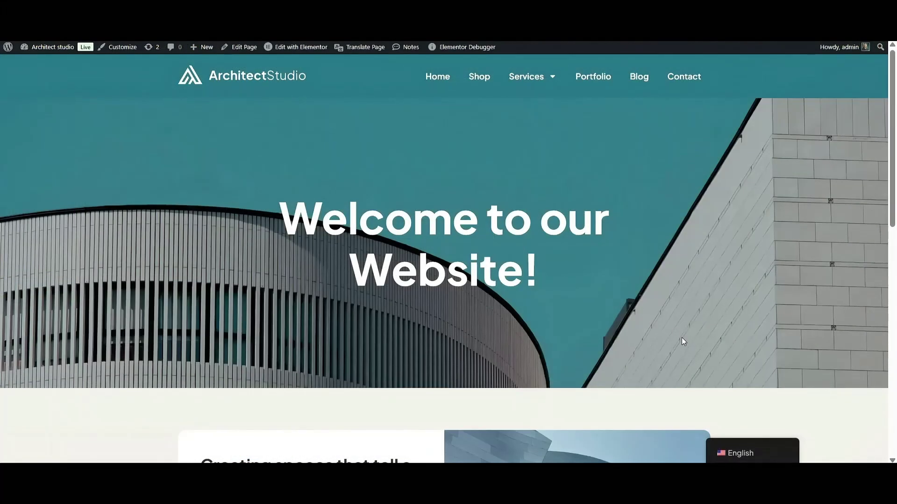
Switch the homepage to Spanish to check the navigation menu in that language
mouse_move(744, 455)
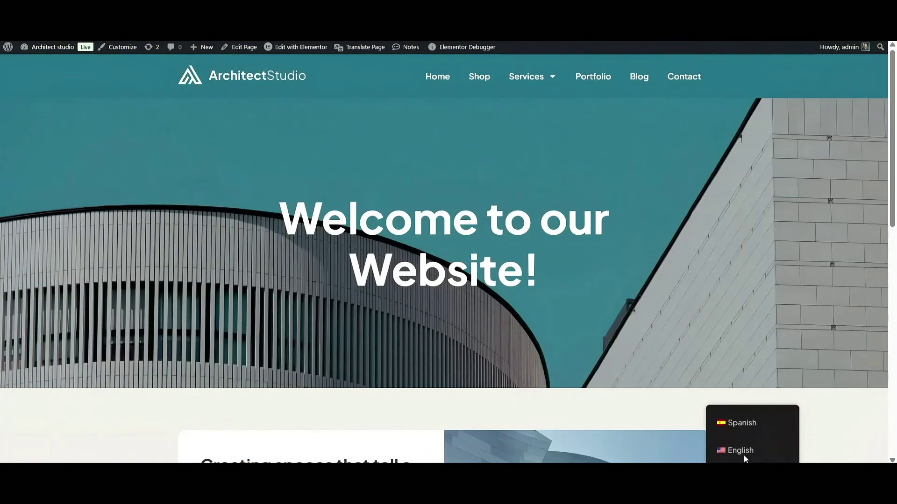
click(752, 423)
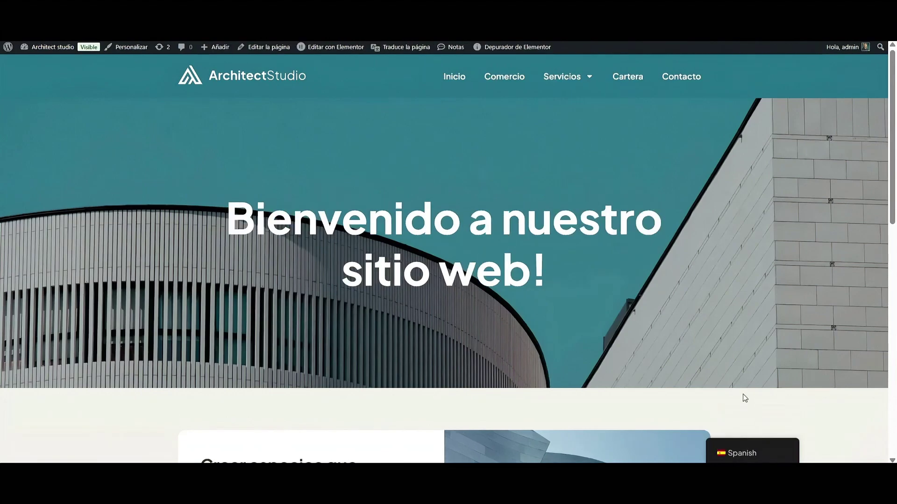